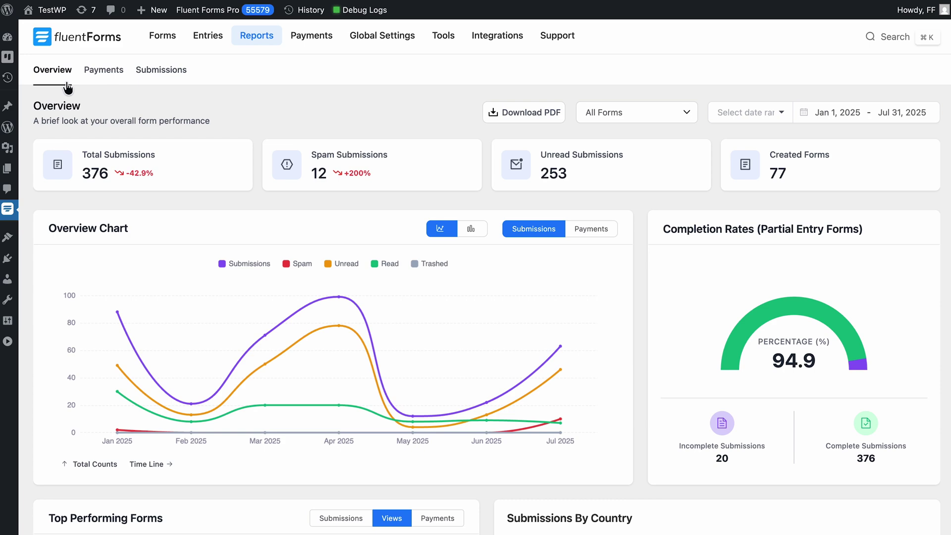
Browse the Payments and Submissions reports, then return to the Overview report
{"action": "left_click", "coordinate": [105, 87]}
{"action": "left_click", "coordinate": [160, 86]}
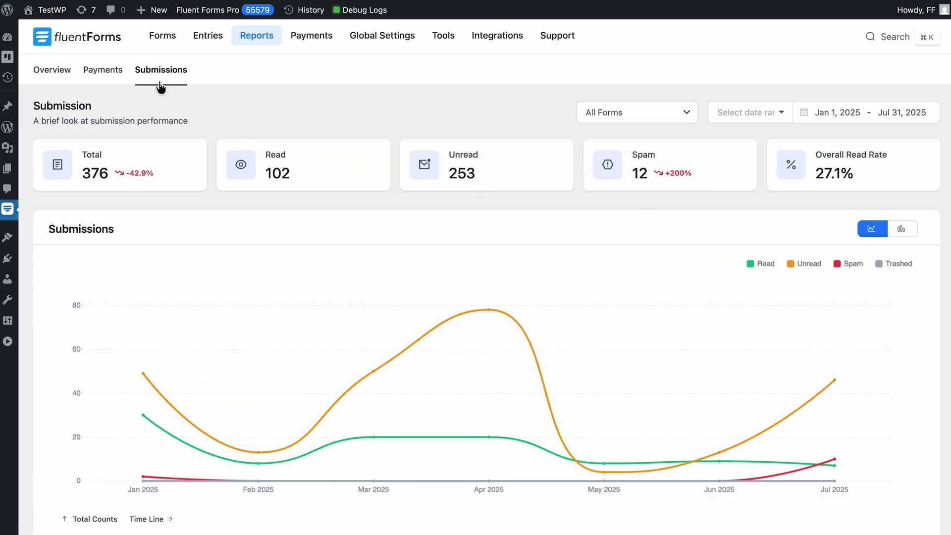
{"action": "left_click", "coordinate": [62, 83]}
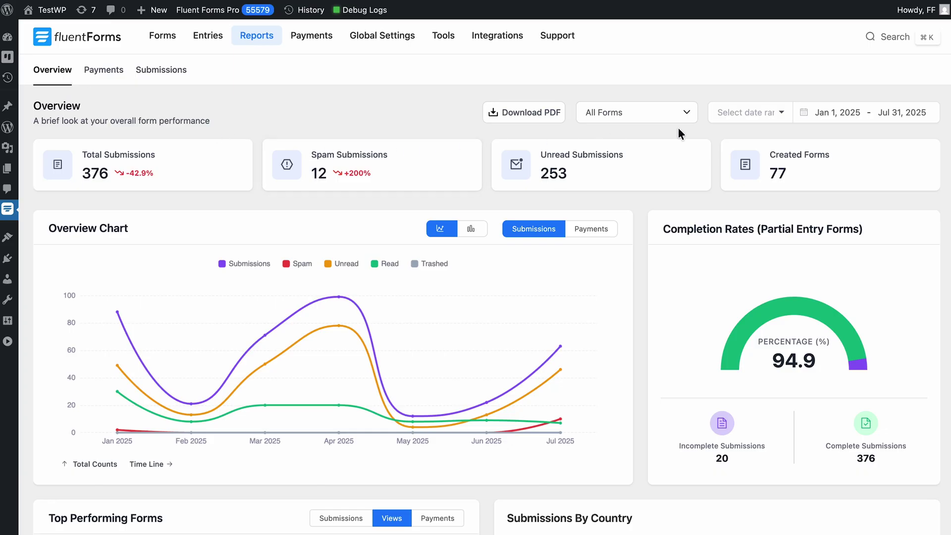
Filter the report to form #354 - Step Form Conditions and try the Last 6 Months and Last Year ranges
{"action": "left_click", "coordinate": [632, 123]}
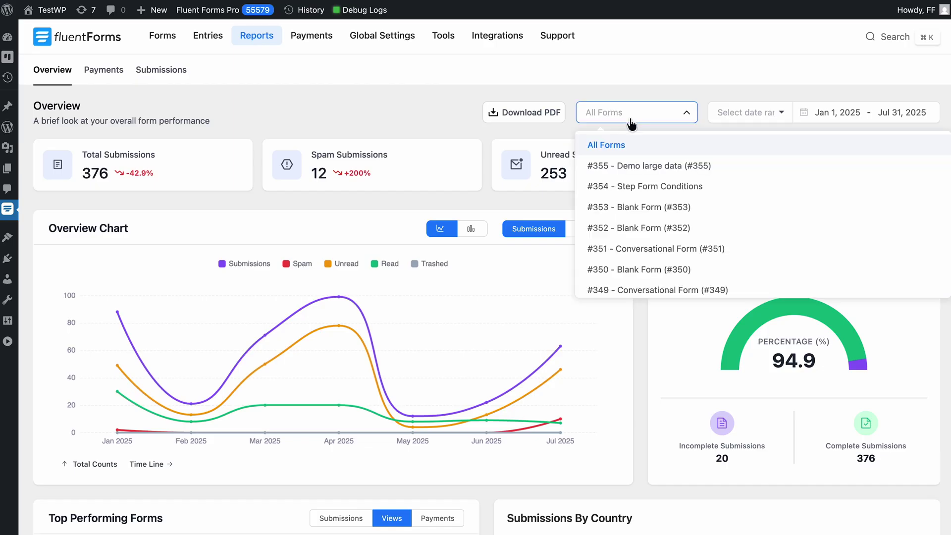
{"action": "left_click", "coordinate": [633, 187]}
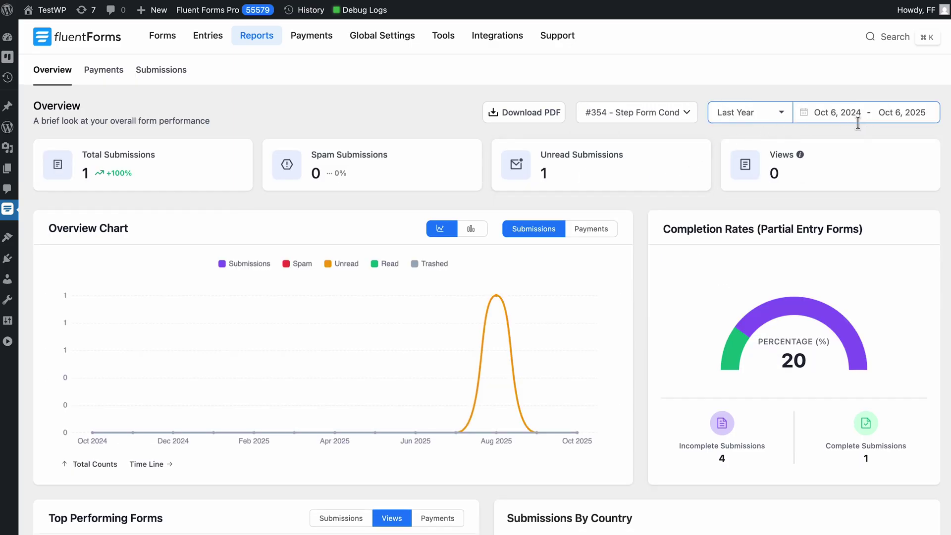
{"action": "left_click", "coordinate": [806, 114]}
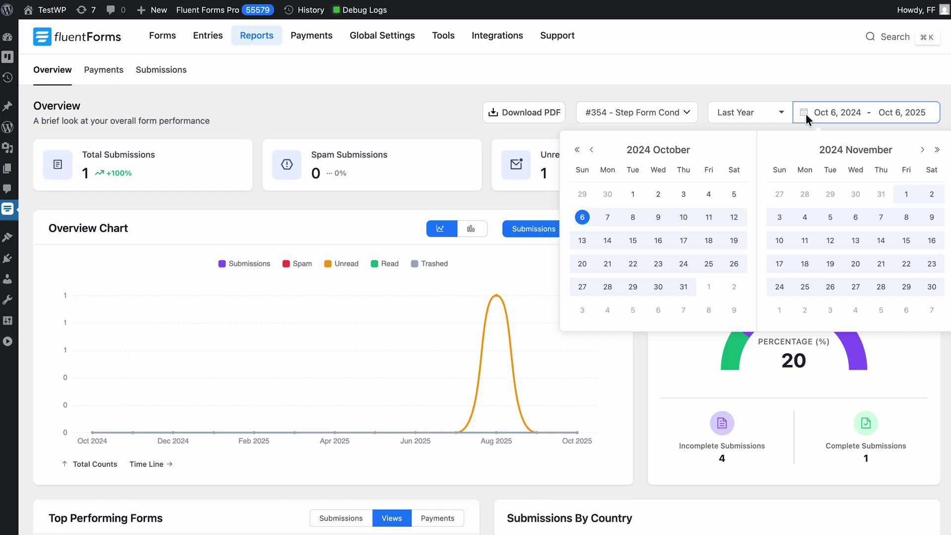
{"action": "left_click", "coordinate": [592, 151]}
{"action": "left_click", "coordinate": [592, 151]}
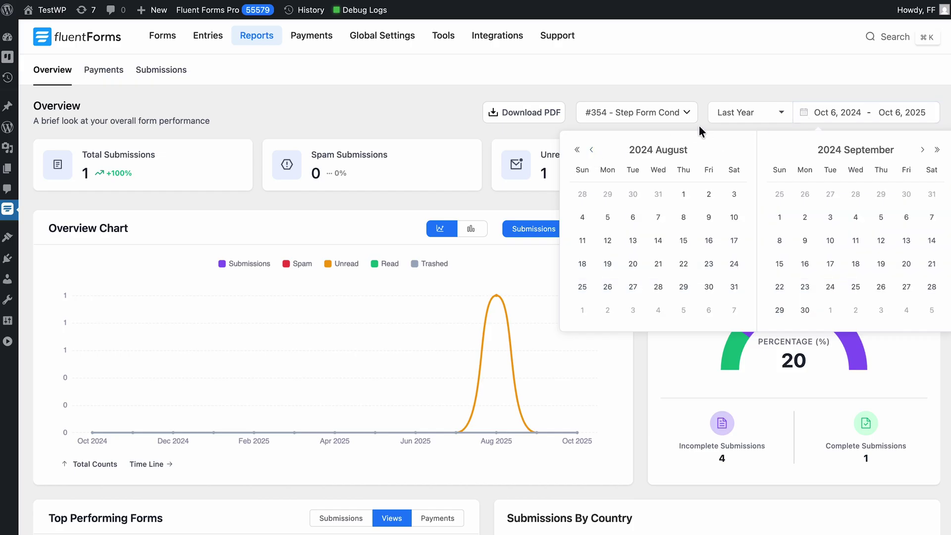
{"action": "left_click", "coordinate": [716, 118]}
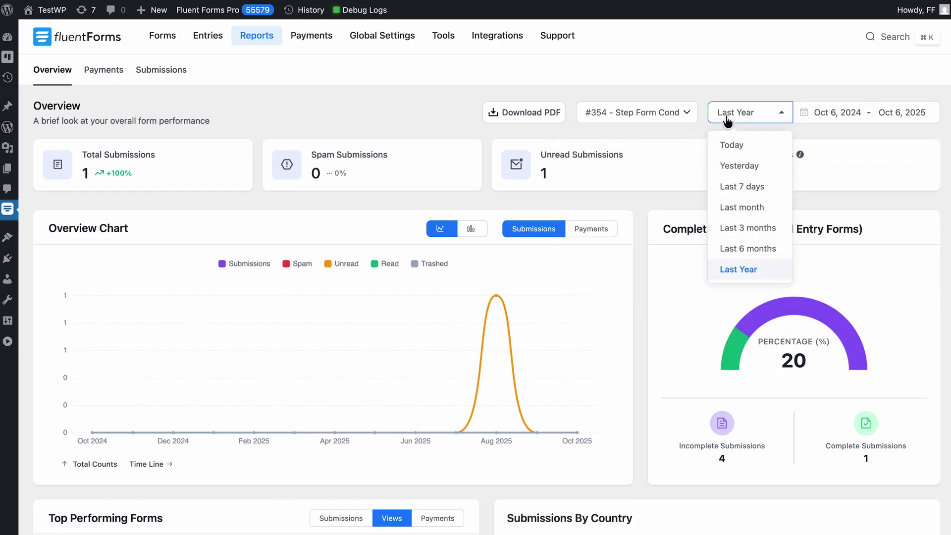
{"action": "left_click", "coordinate": [749, 250]}
{"action": "left_click", "coordinate": [748, 269]}
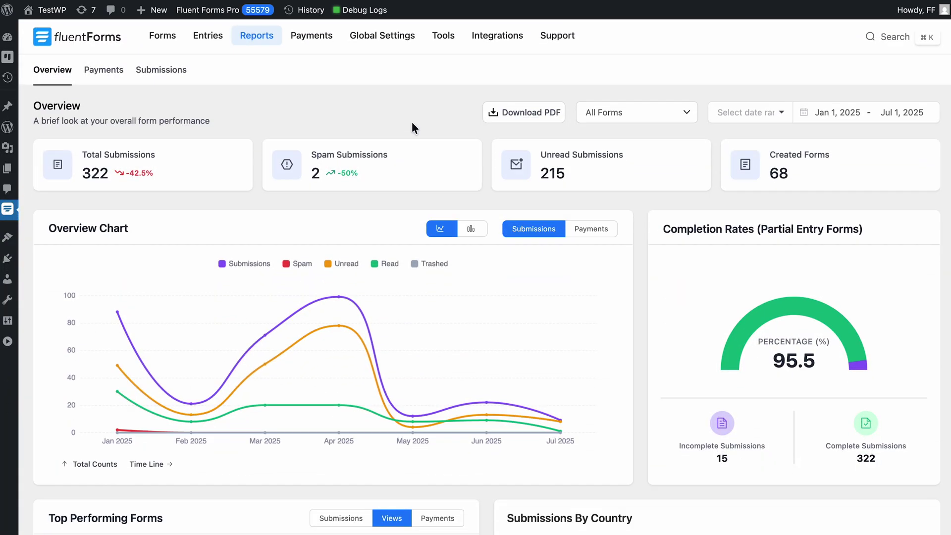
Download the overview report as a PDF and get its share link in Acrobat
{"action": "left_click", "coordinate": [510, 115]}
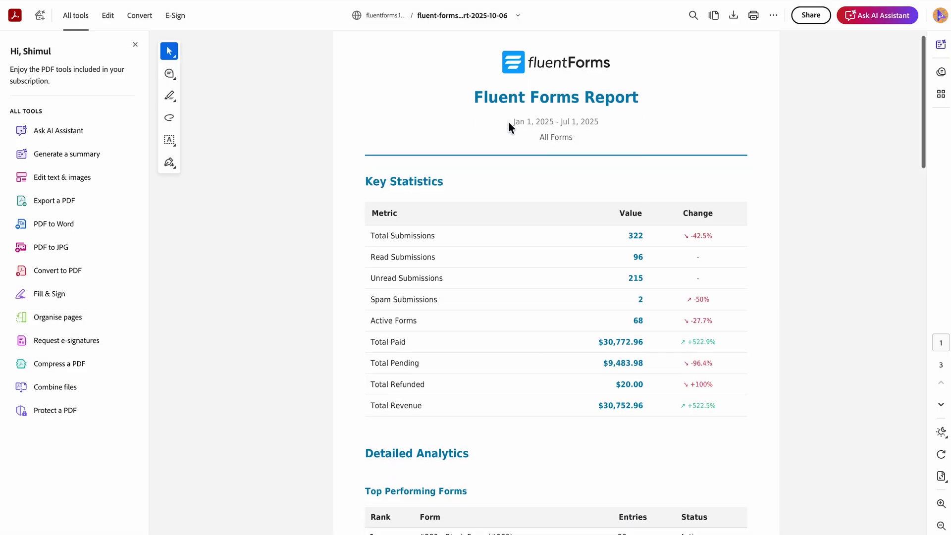
{"action": "scroll", "coordinate": [509, 125], "scroll_direction": "down", "scroll_amount": 6}
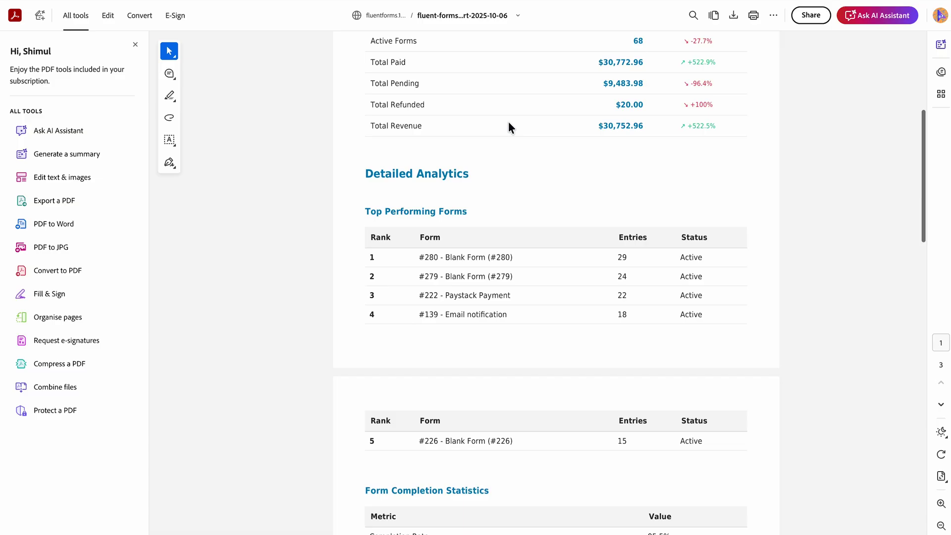
{"action": "scroll", "coordinate": [508, 121], "scroll_direction": "down", "scroll_amount": 4}
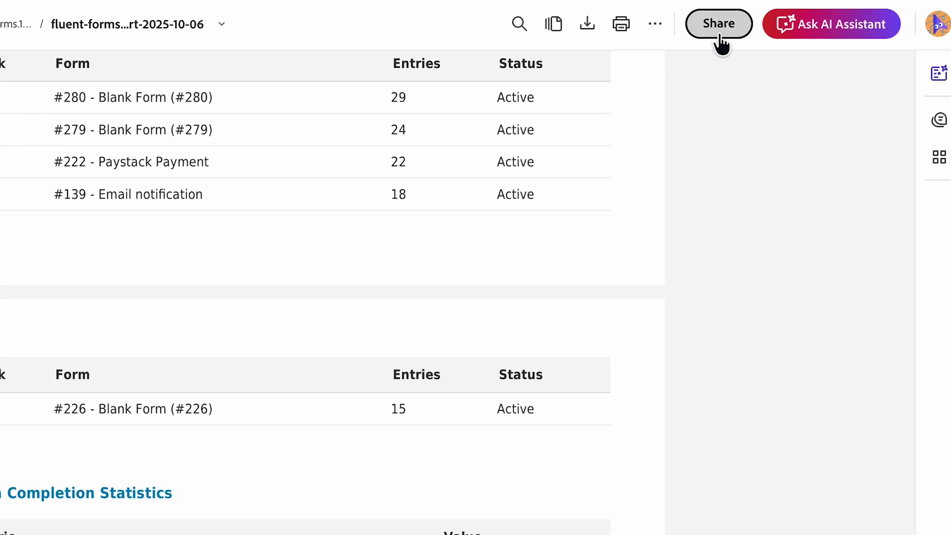
{"action": "left_click", "coordinate": [809, 20]}
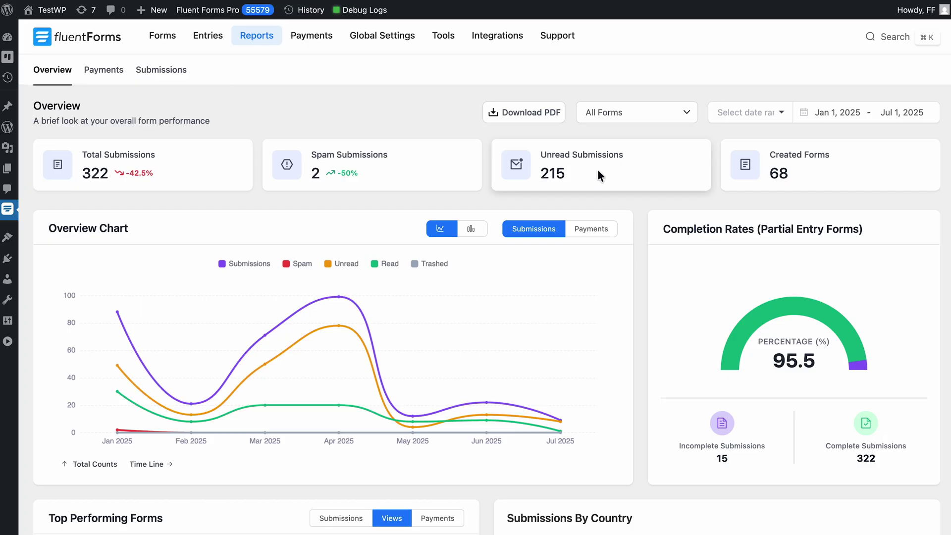
Scroll down to the Overview Chart for Jan–Jul 2025
{"action": "scroll", "coordinate": [598, 174], "scroll_direction": "down", "scroll_amount": 3}
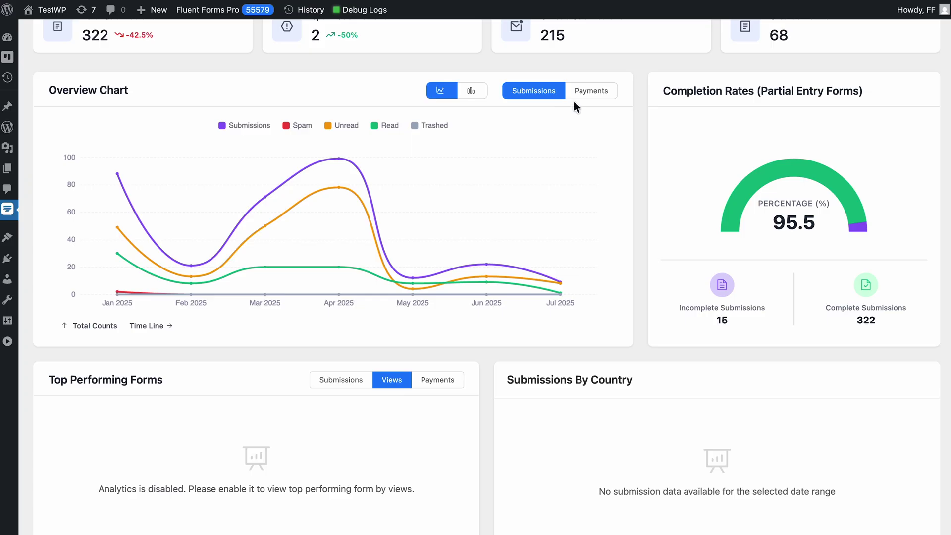
{"action": "left_click", "coordinate": [593, 101]}
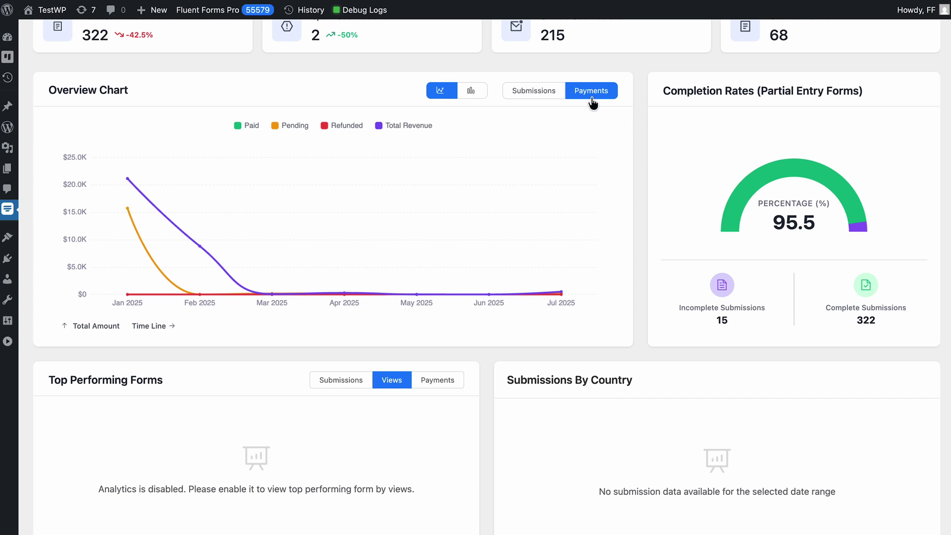
{"action": "left_click", "coordinate": [333, 128]}
{"action": "left_click", "coordinate": [278, 130]}
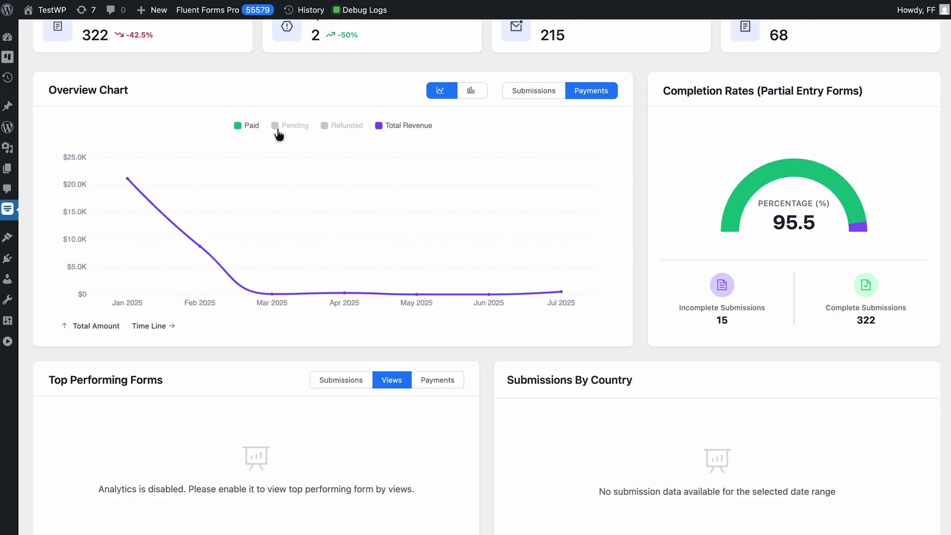
{"action": "left_click", "coordinate": [239, 128]}
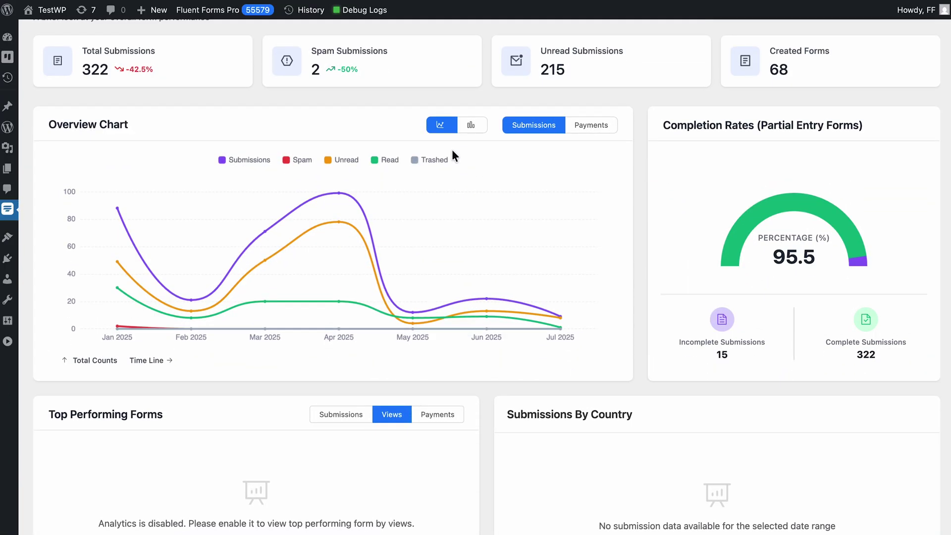
{"action": "left_click", "coordinate": [471, 126]}
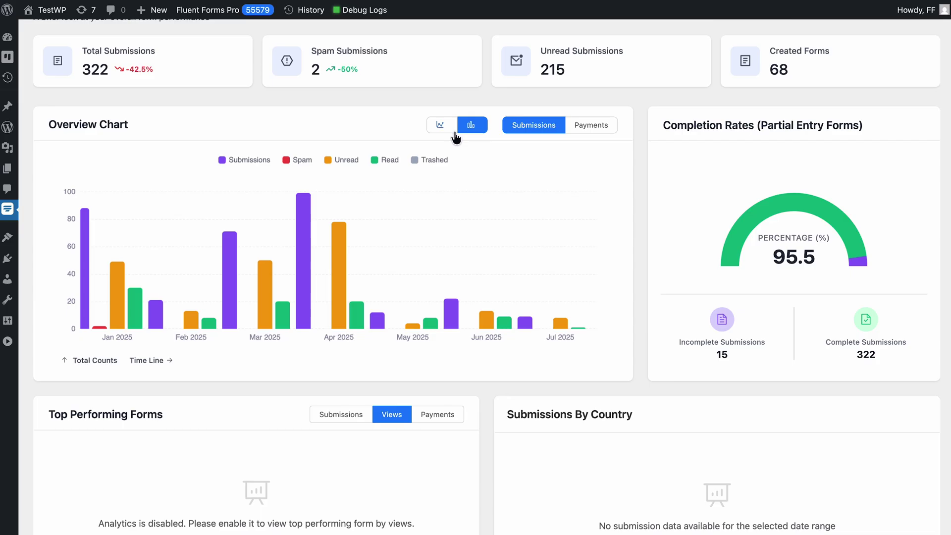
{"action": "left_click", "coordinate": [453, 131]}
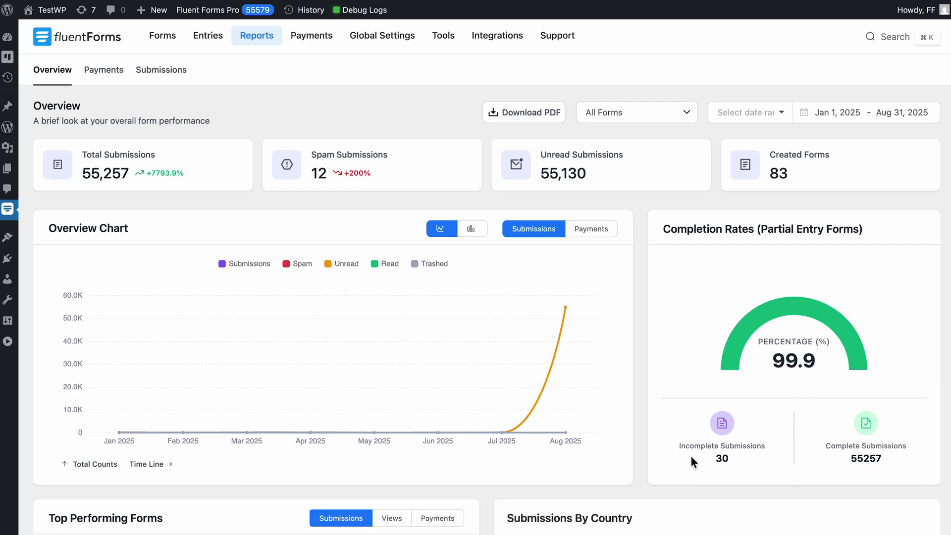
Highlight the Incomplete Submissions label on the Completion Rates card, then scroll further down
{"action": "left_click_drag", "start_coordinate": [692, 456], "coordinate": [778, 448]}
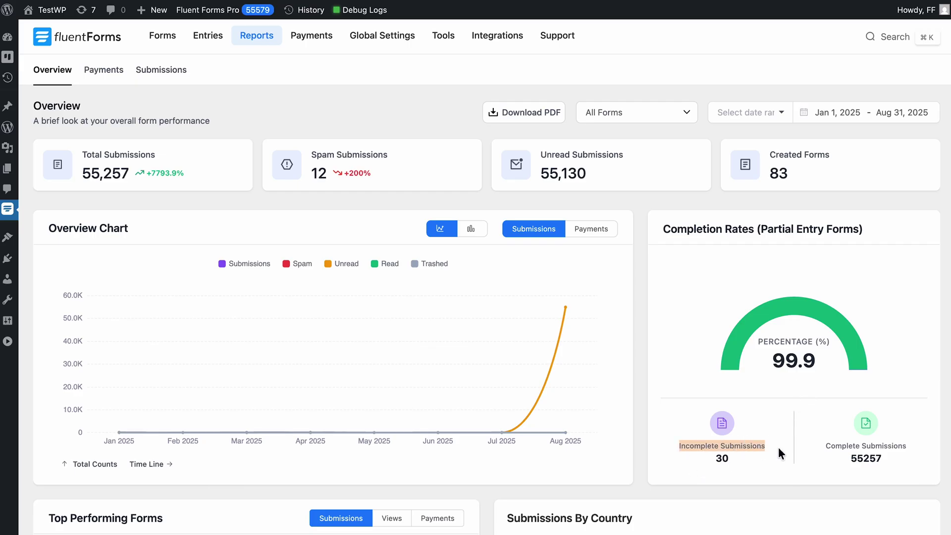
{"action": "left_click", "coordinate": [777, 450]}
{"action": "scroll", "coordinate": [778, 449], "scroll_direction": "down", "scroll_amount": 7}
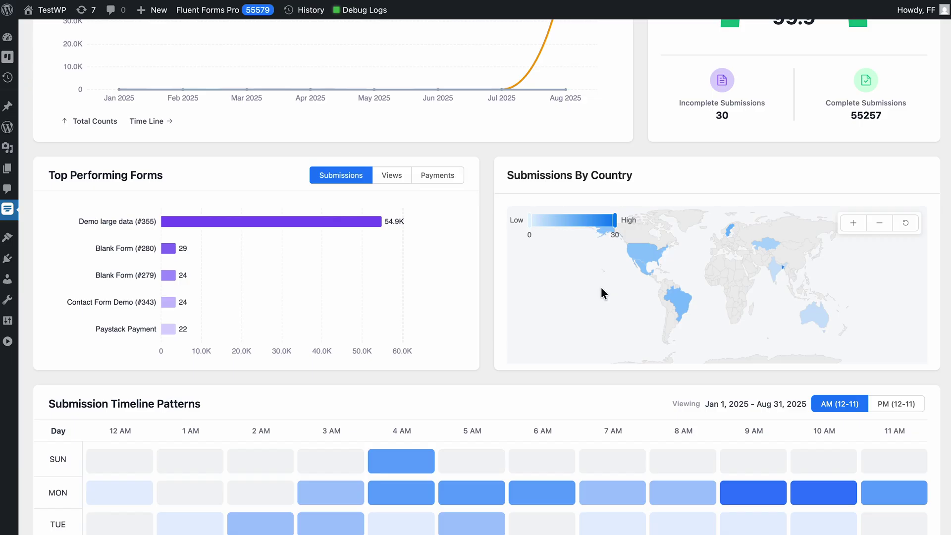
Lower the country map's high threshold and rank Top Performing Forms by Views
{"action": "left_click_drag", "start_coordinate": [615, 219], "coordinate": [544, 223]}
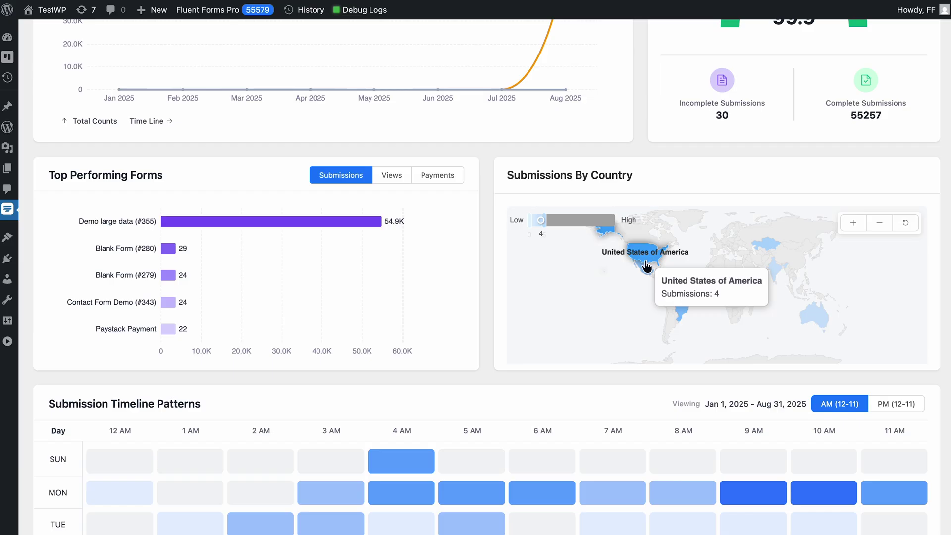
{"action": "mouse_move", "coordinate": [647, 271]}
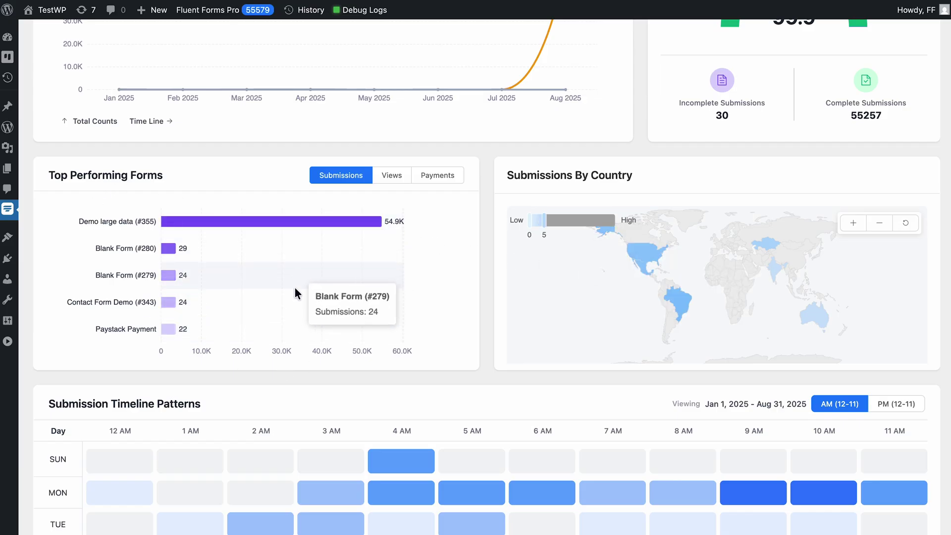
{"action": "mouse_move", "coordinate": [312, 304]}
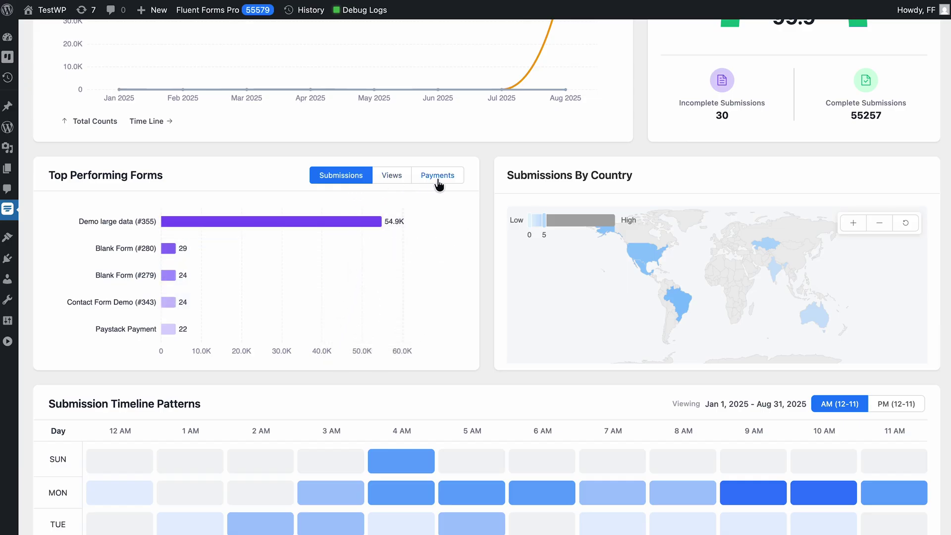
{"action": "left_click", "coordinate": [399, 183]}
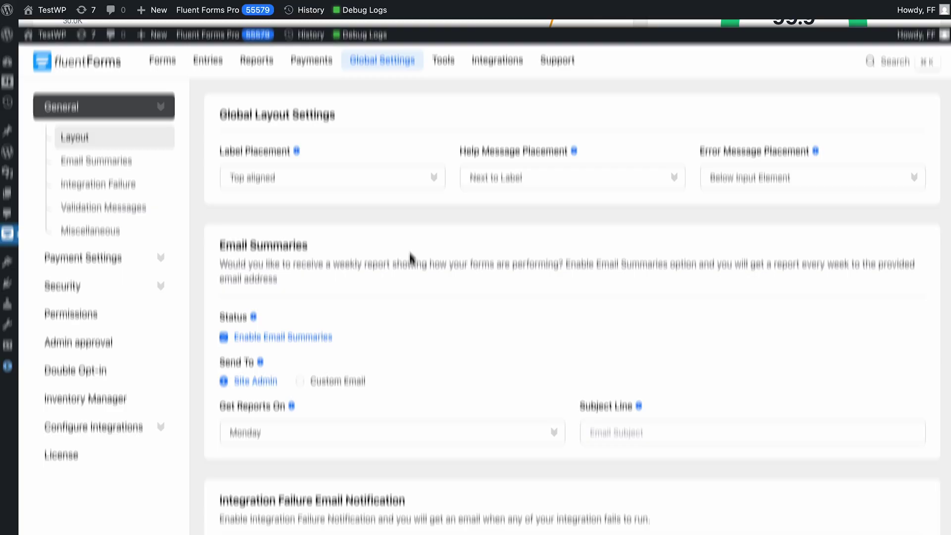
{"action": "scroll", "coordinate": [410, 228], "scroll_direction": "down", "scroll_amount": 15}
{"action": "scroll", "coordinate": [409, 228], "scroll_direction": "down", "scroll_amount": 3}
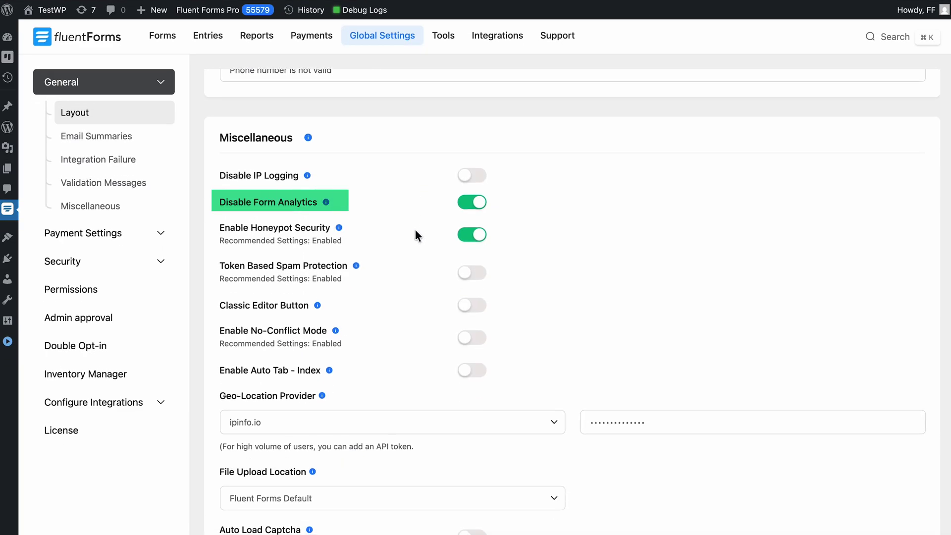
Rank the Top Performing Forms chart by Views
{"action": "left_click", "coordinate": [472, 203]}
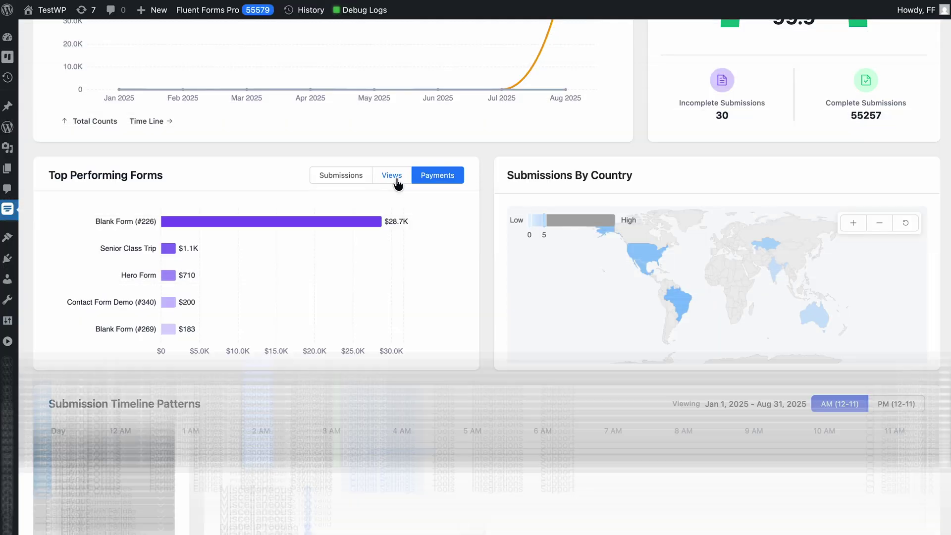
{"action": "left_click", "coordinate": [396, 183]}
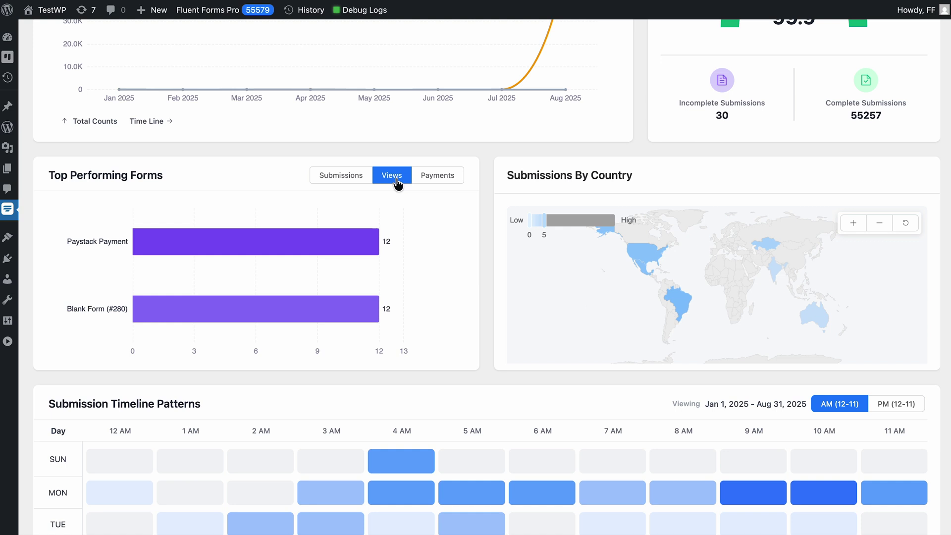
{"action": "scroll", "coordinate": [398, 183], "scroll_direction": "down", "scroll_amount": 6}
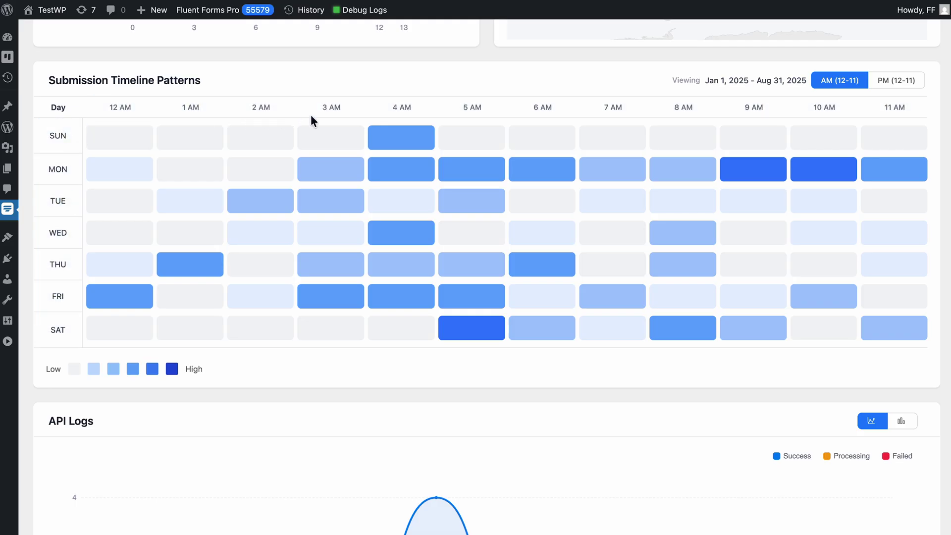
Switch the Submission Timeline Patterns heatmap to PM (12-11) hours
{"action": "mouse_move", "coordinate": [395, 148]}
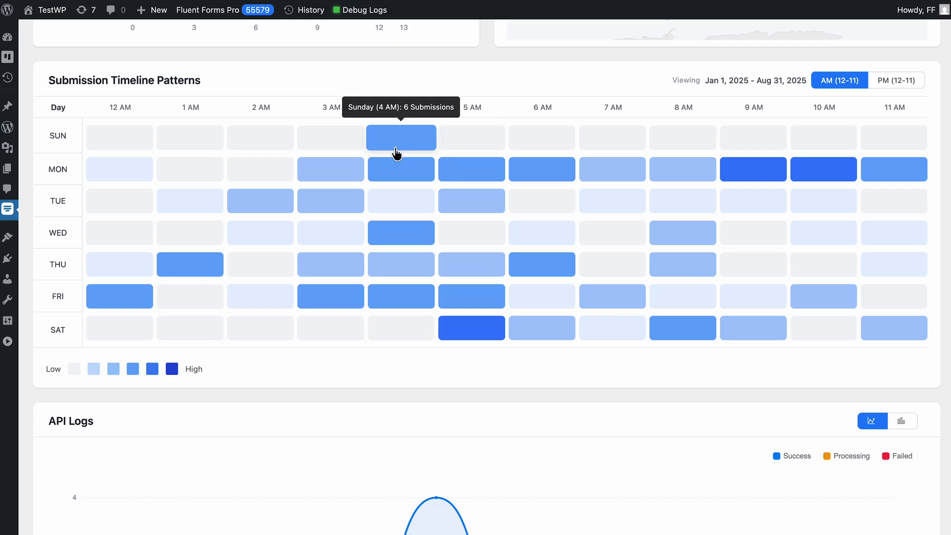
{"action": "mouse_move", "coordinate": [418, 299]}
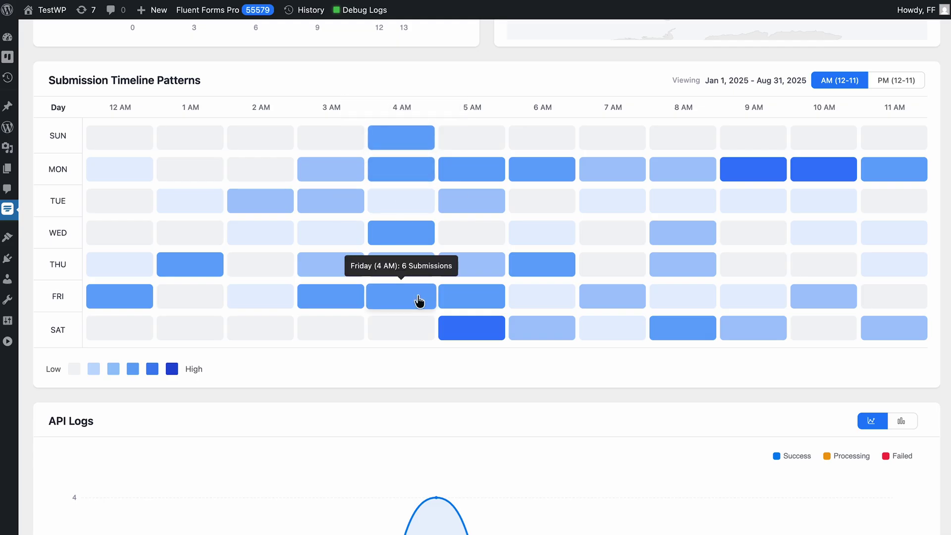
{"action": "mouse_move", "coordinate": [468, 327]}
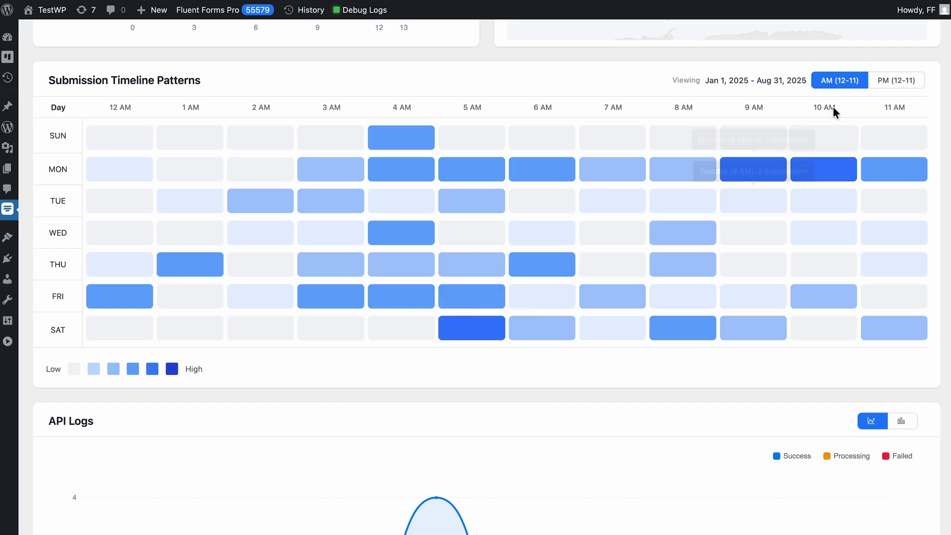
{"action": "left_click", "coordinate": [892, 87]}
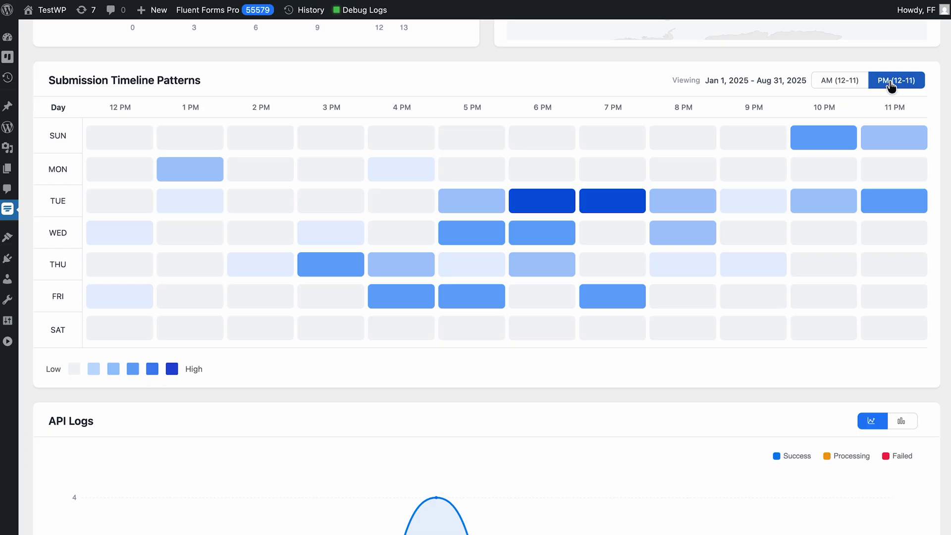
Hide the Success and Processing series in the API Logs chart
{"action": "scroll", "coordinate": [887, 88], "scroll_direction": "down", "scroll_amount": 5}
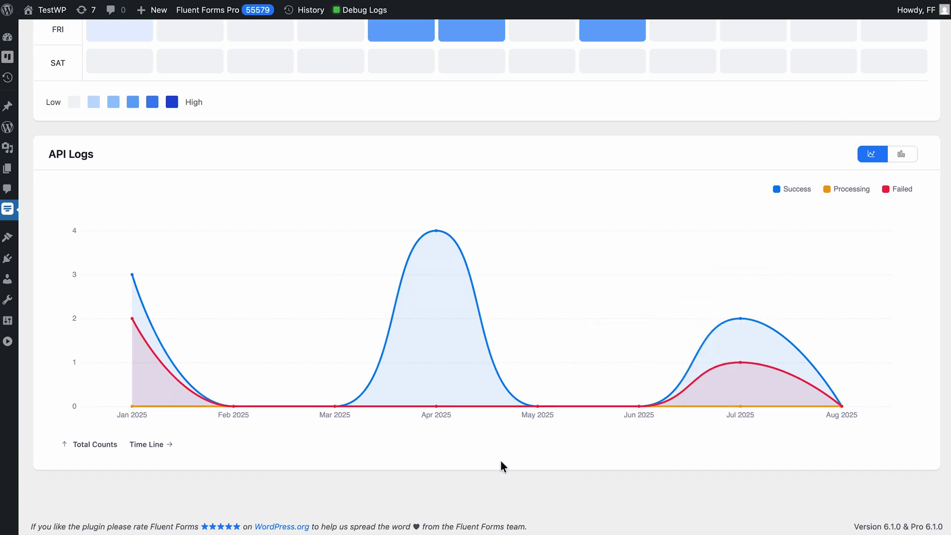
{"action": "left_click", "coordinate": [779, 192]}
{"action": "left_click", "coordinate": [833, 193]}
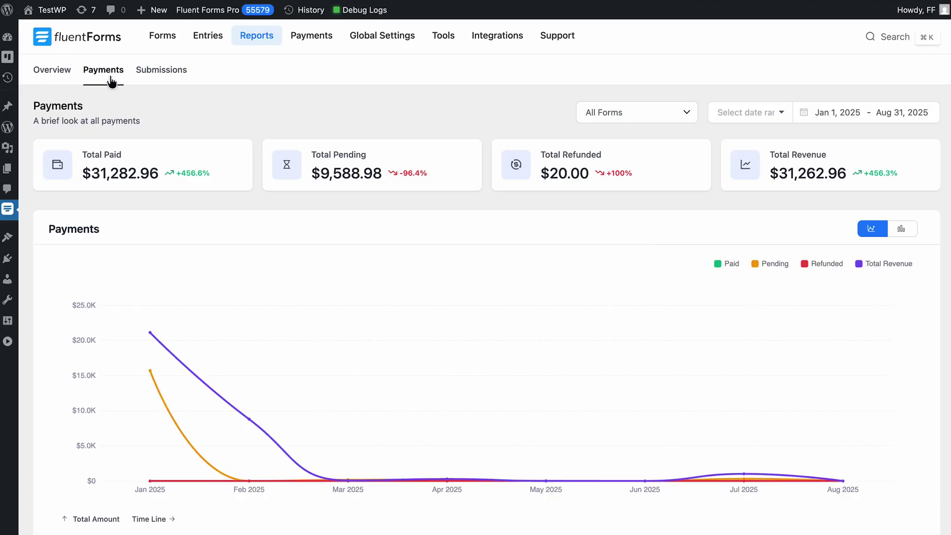
Group the Payment Analysis table by Payment Method, then by Payment Type
{"action": "scroll", "coordinate": [109, 79], "scroll_direction": "down", "scroll_amount": 10}
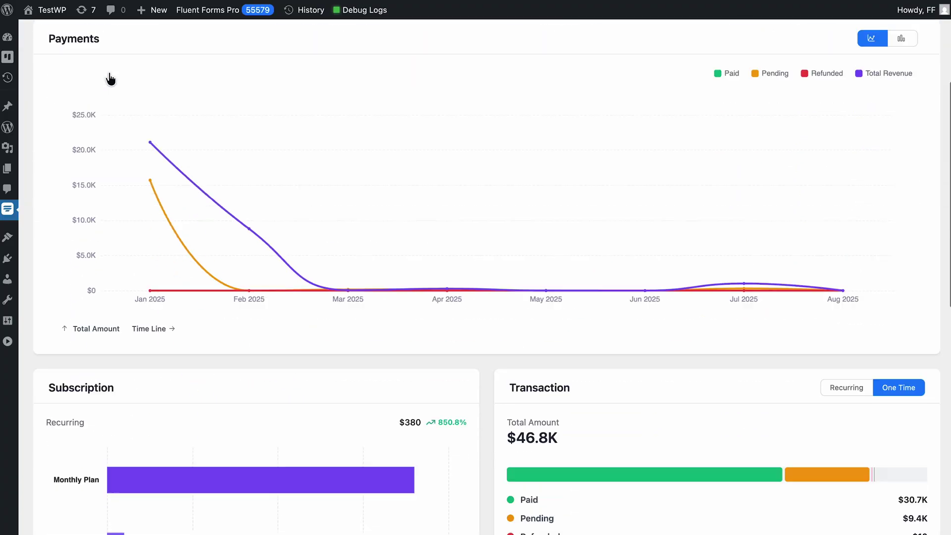
{"action": "scroll", "coordinate": [108, 77], "scroll_direction": "down", "scroll_amount": 2}
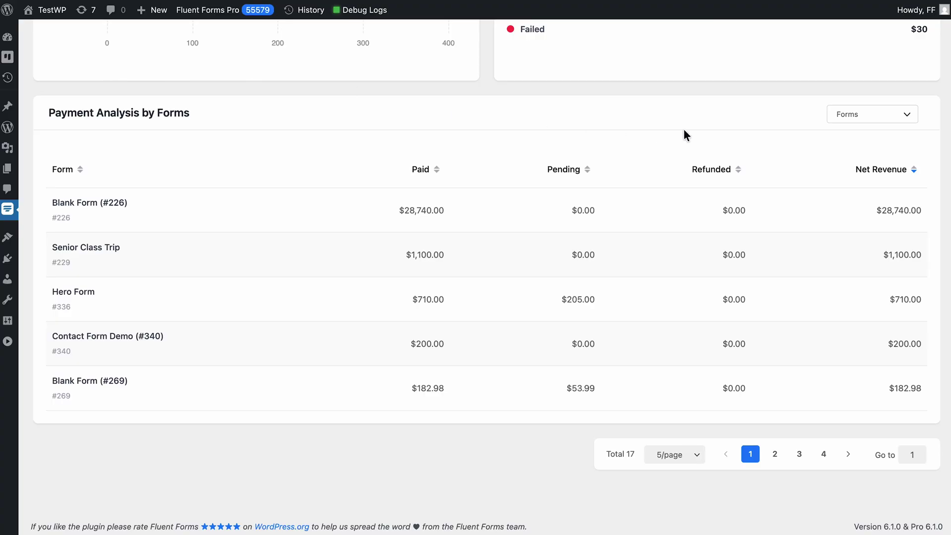
{"action": "left_click", "coordinate": [840, 121]}
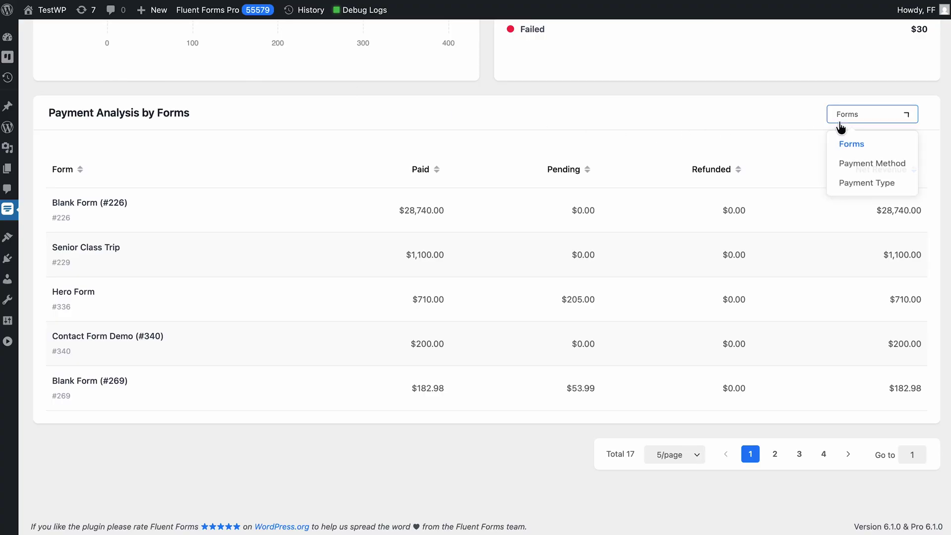
{"action": "left_click", "coordinate": [879, 171]}
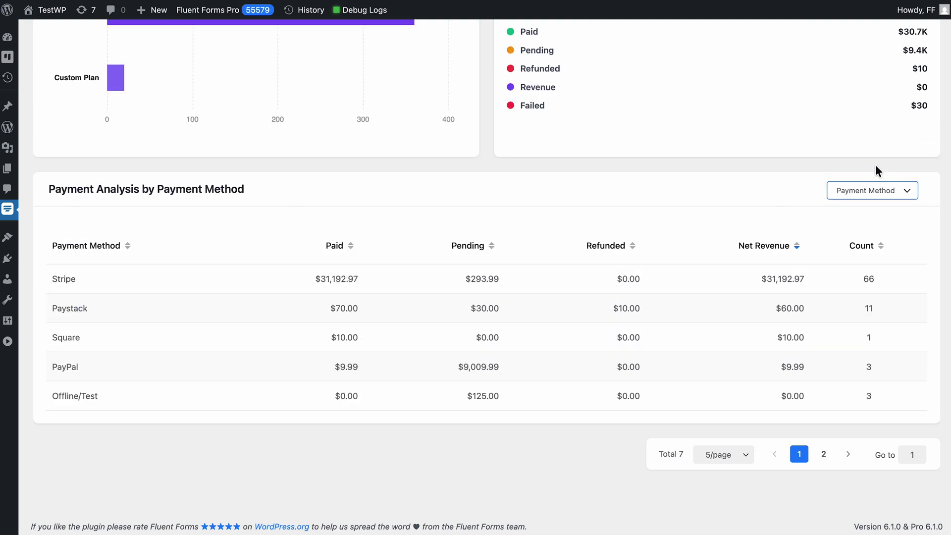
{"action": "left_click", "coordinate": [886, 204]}
{"action": "left_click", "coordinate": [889, 265]}
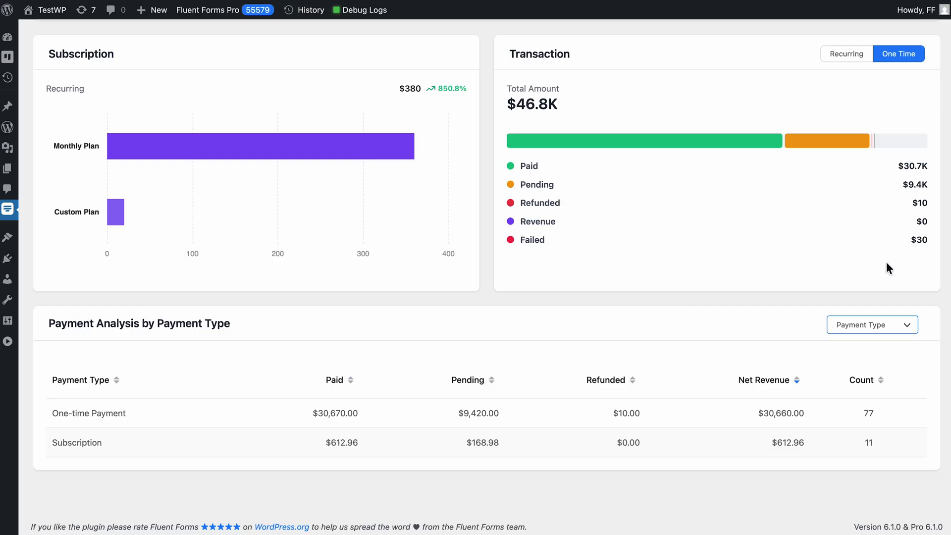
{"action": "scroll", "coordinate": [887, 268], "scroll_direction": "up", "scroll_amount": 10}
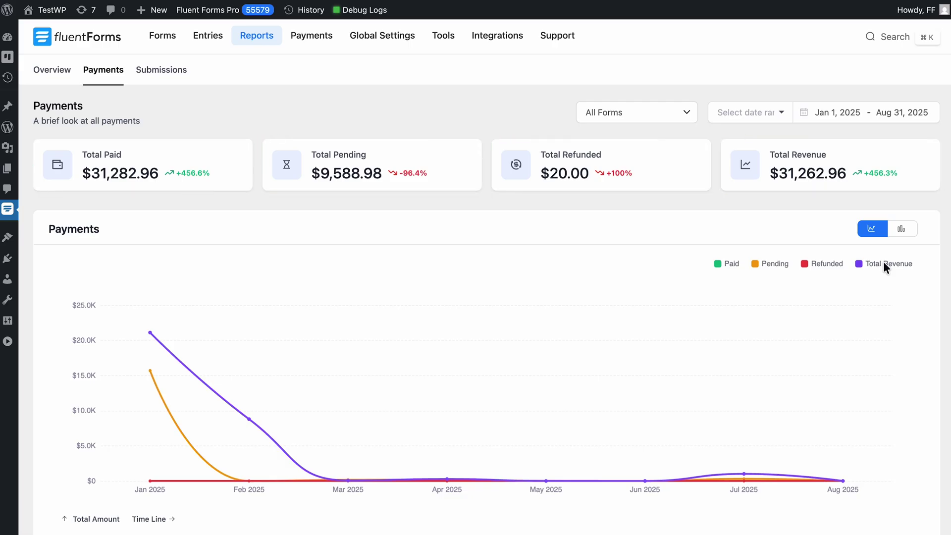
{"action": "scroll", "coordinate": [884, 262], "scroll_direction": "down", "scroll_amount": 3}
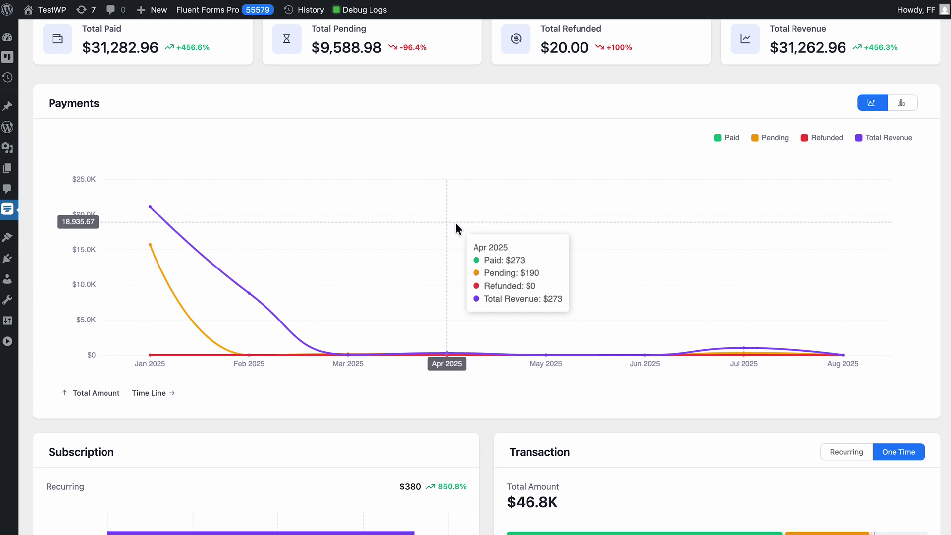
{"action": "scroll", "coordinate": [455, 223], "scroll_direction": "down", "scroll_amount": 6}
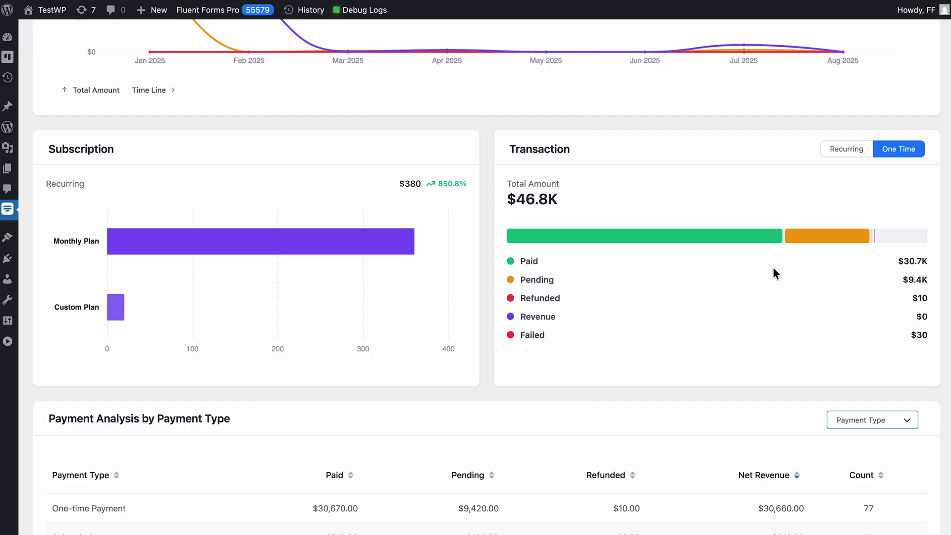
{"action": "left_click", "coordinate": [845, 154]}
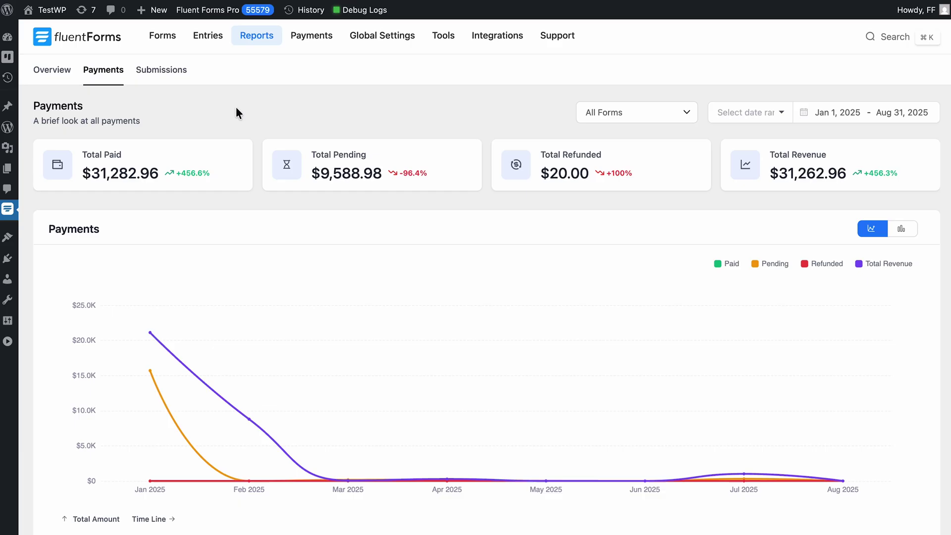
Open the Submissions report and display its monthly counts as a bar chart
{"action": "left_click", "coordinate": [162, 71]}
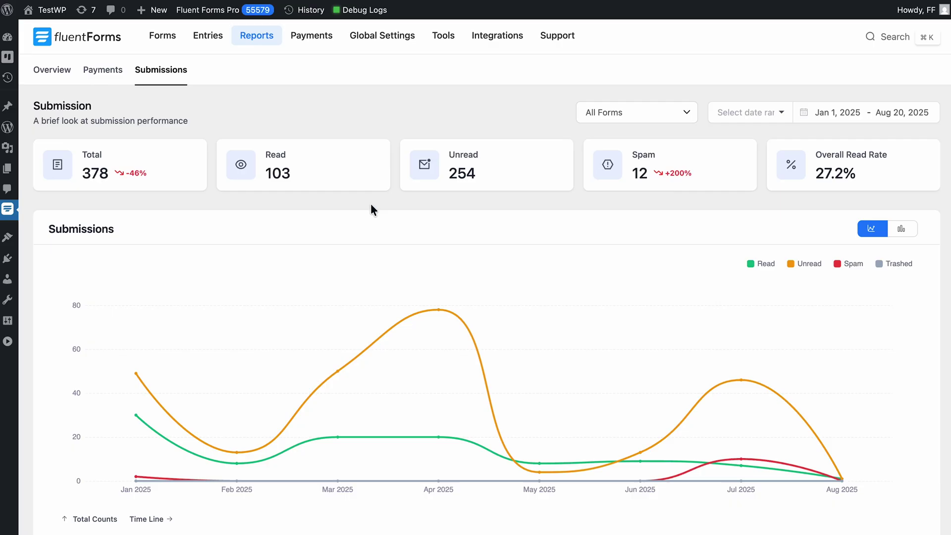
{"action": "left_click", "coordinate": [898, 240]}
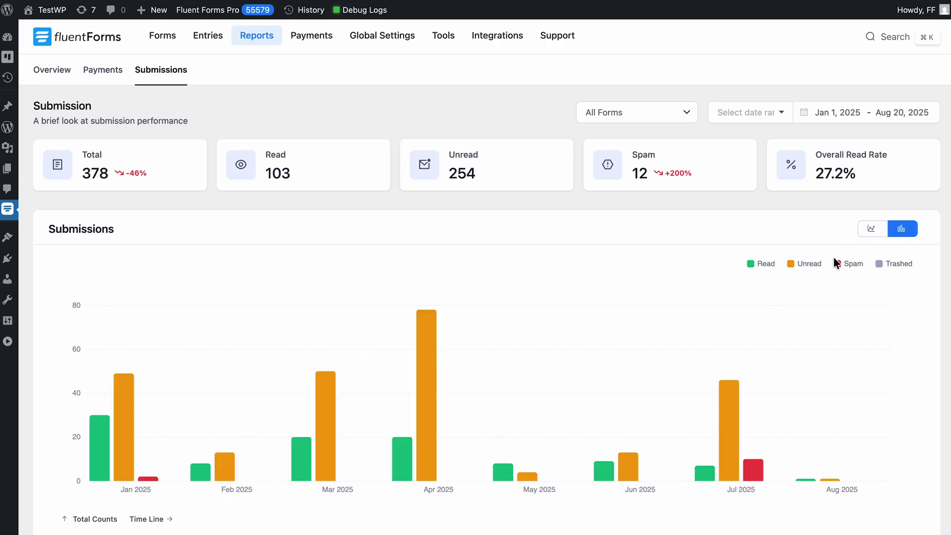
{"action": "mouse_move", "coordinate": [729, 399]}
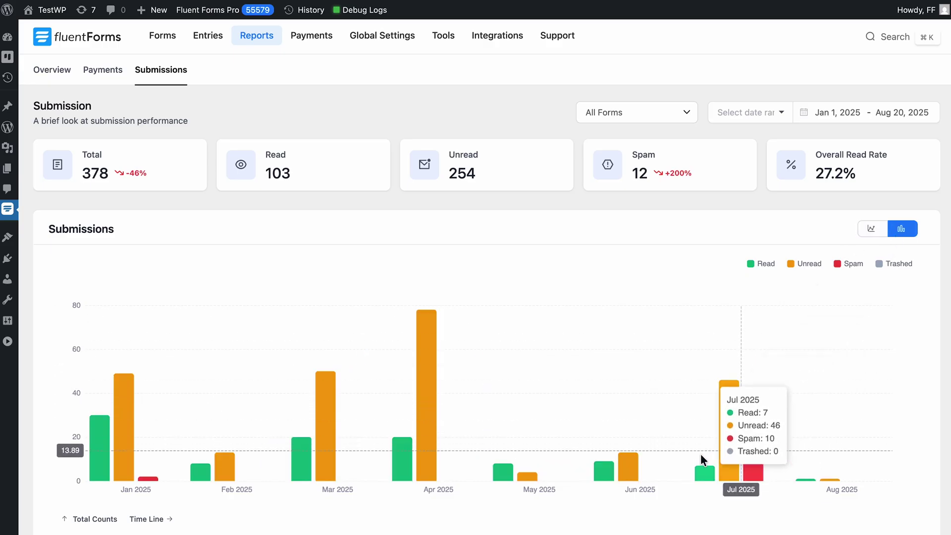
{"action": "mouse_move", "coordinate": [640, 470]}
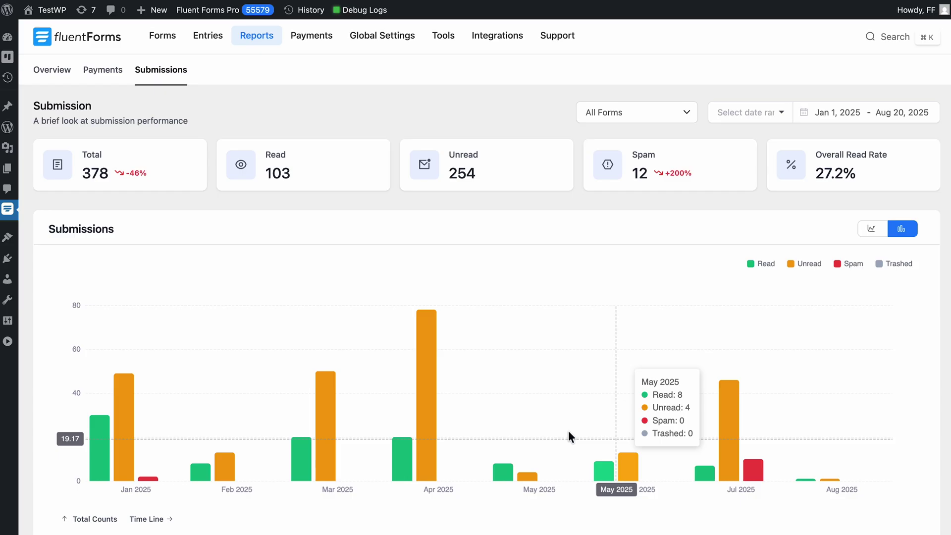
{"action": "scroll", "coordinate": [438, 321], "scroll_direction": "down", "scroll_amount": 10}
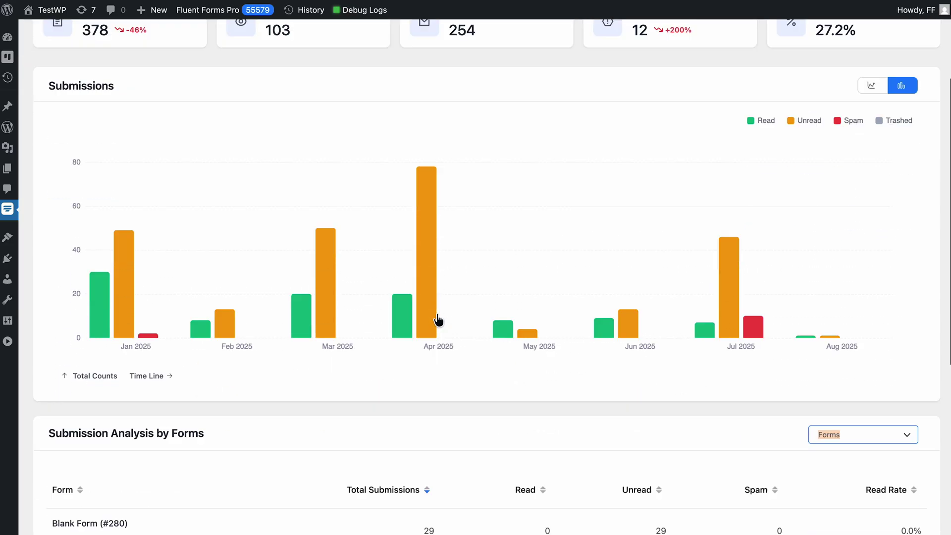
Group the Submission Analysis table by Country
{"action": "left_click", "coordinate": [832, 115]}
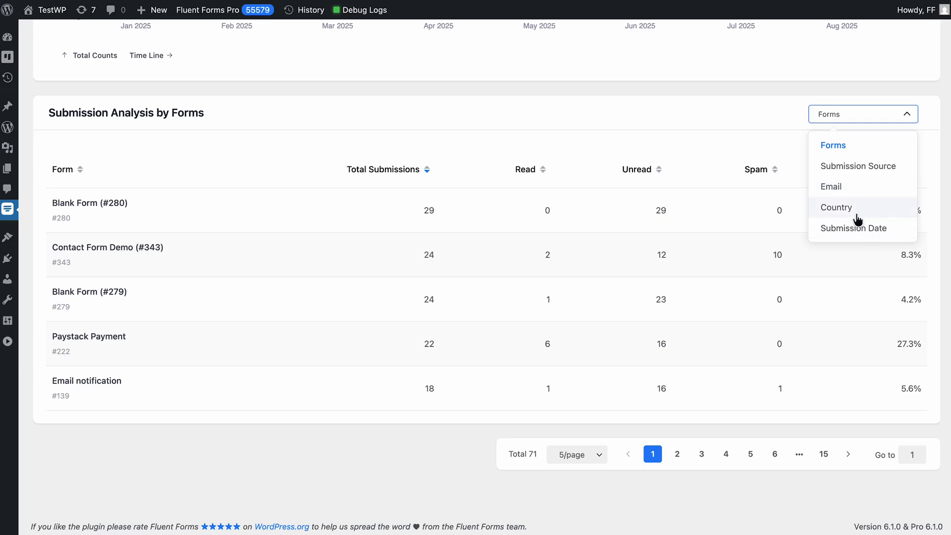
{"action": "left_click", "coordinate": [855, 212]}
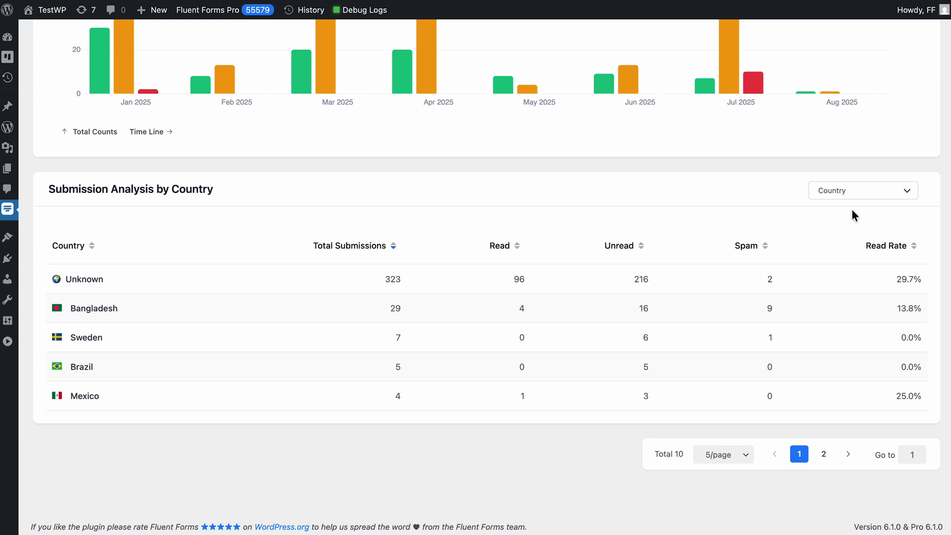